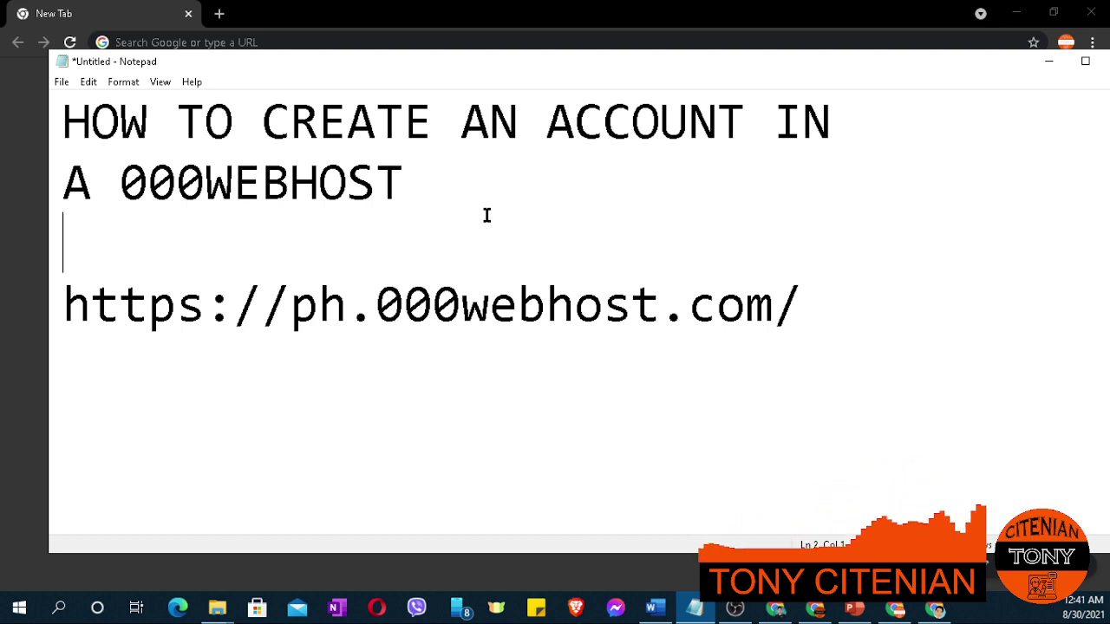
- Select the word 000WEBHOST in the Notepad notes, then bring Chrome to the front
drag(424, 186, 125, 194)
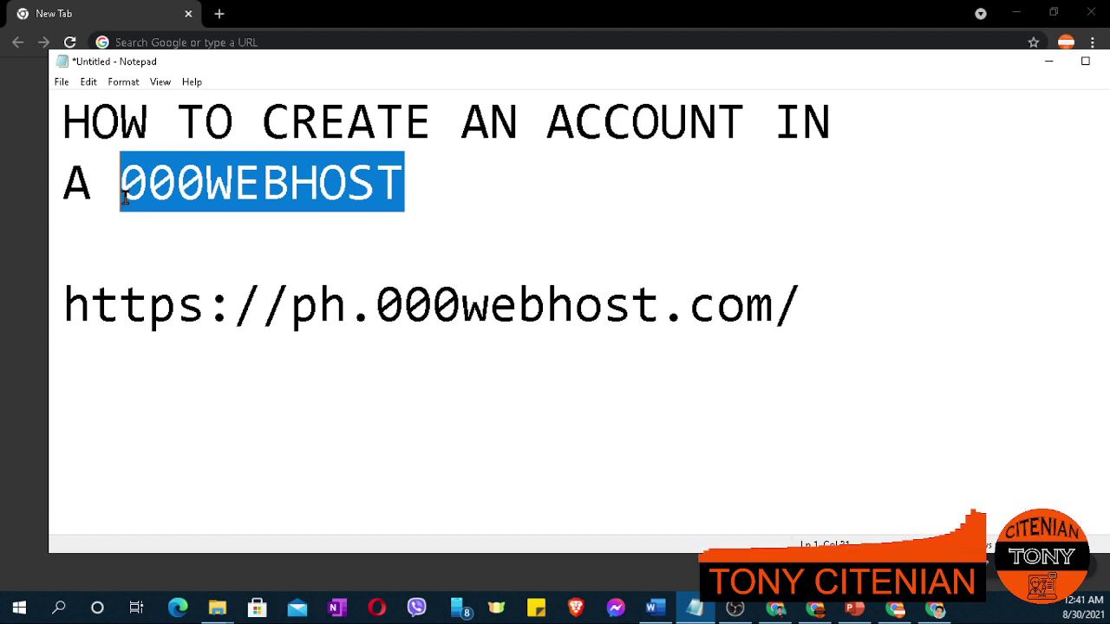
click(45, 254)
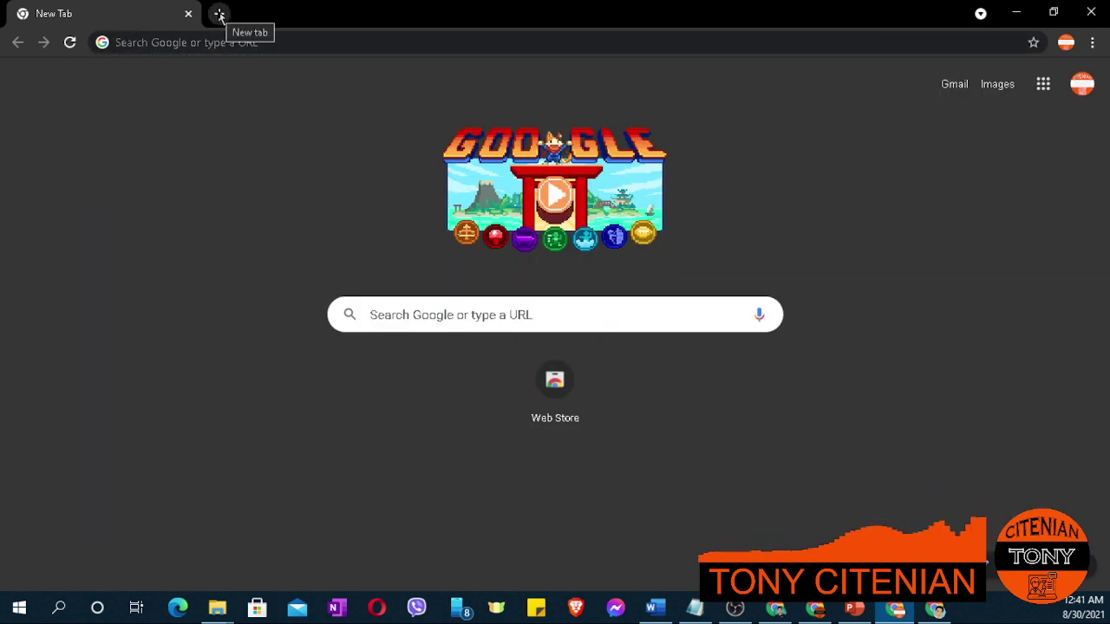
- Search Google for 000WEBHOST
click(176, 41)
text(000WEBHOST)
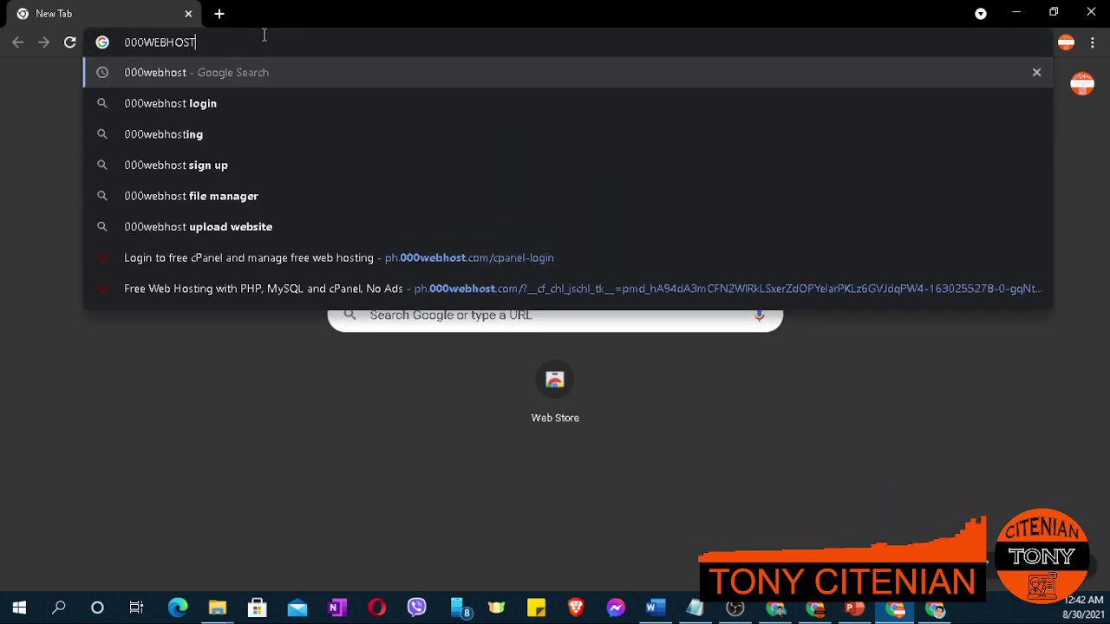
key(Return)
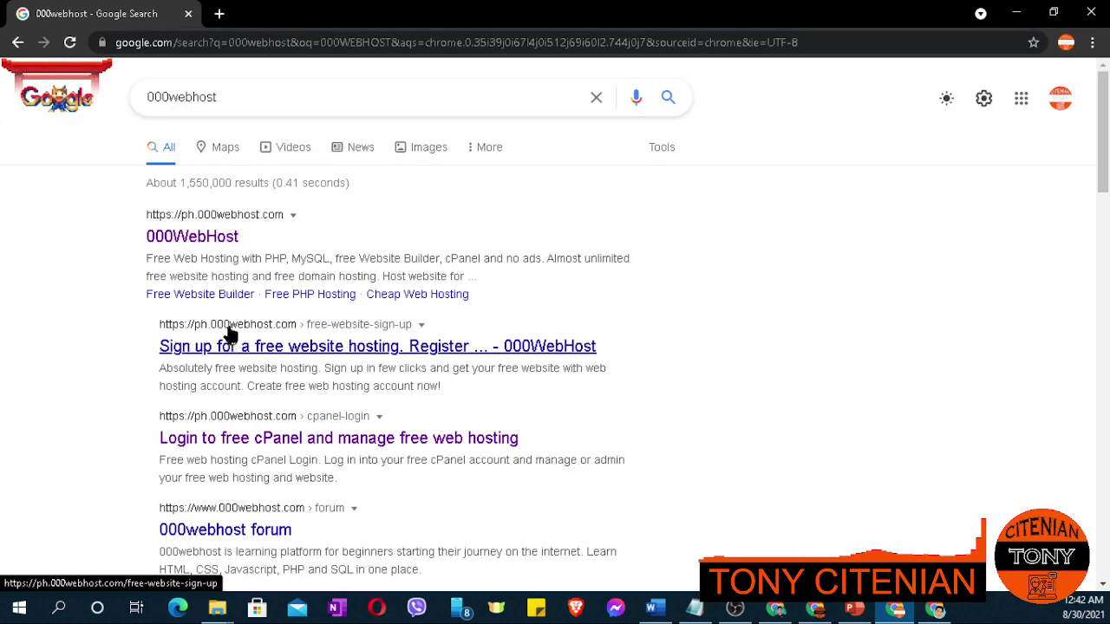
- Open the 000WebHost result in a new tab and switch to it
right_click(211, 244)
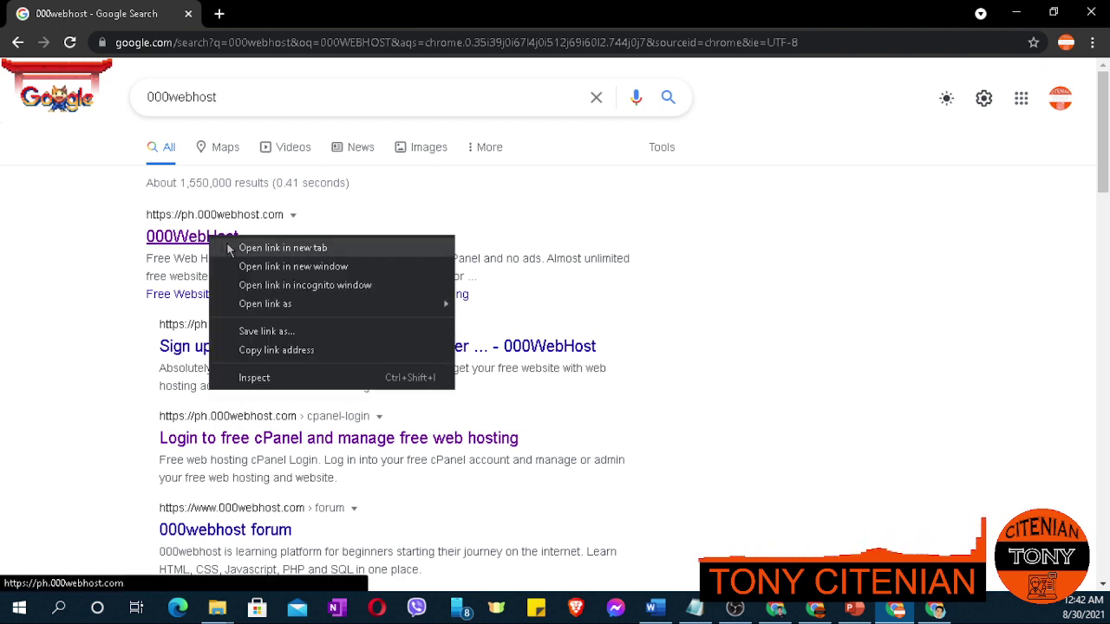
click(230, 248)
click(244, 10)
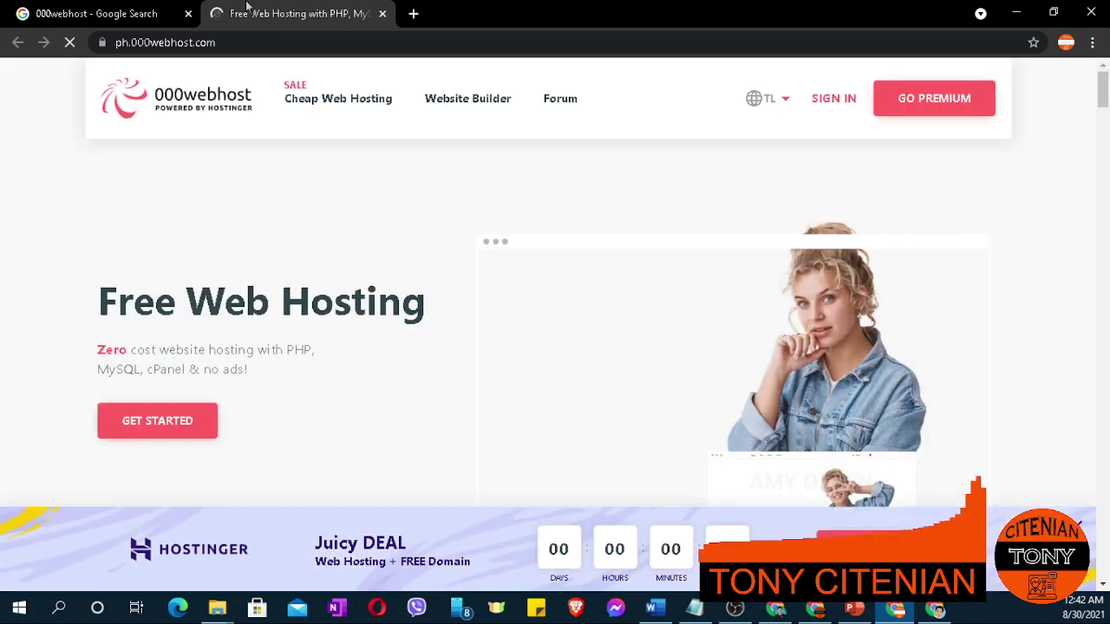
click(234, 41)
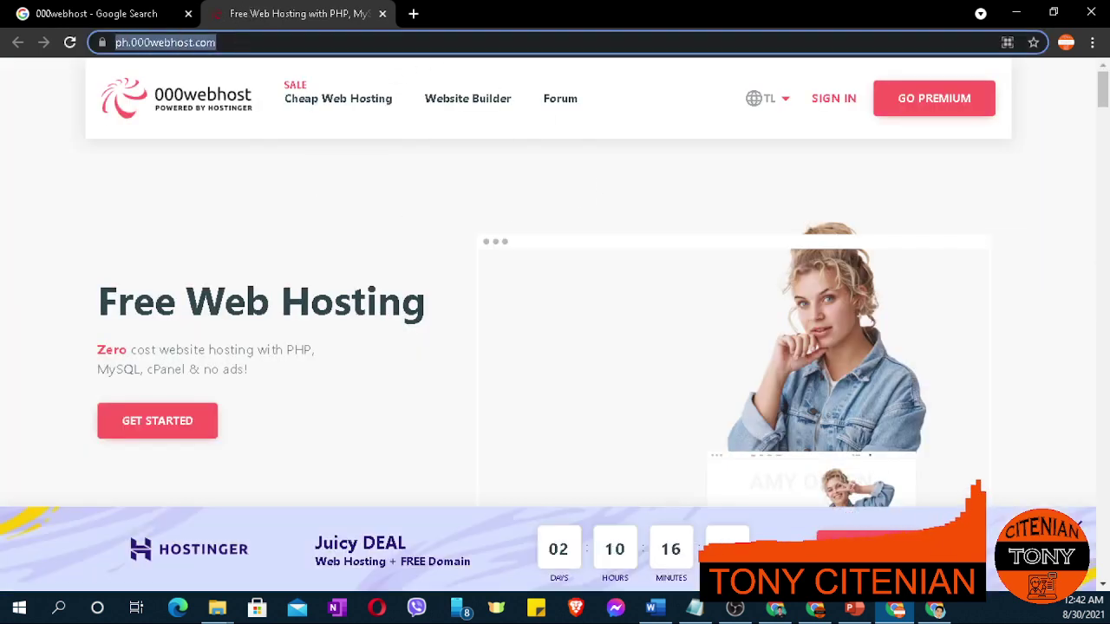
key(alt+Tab)
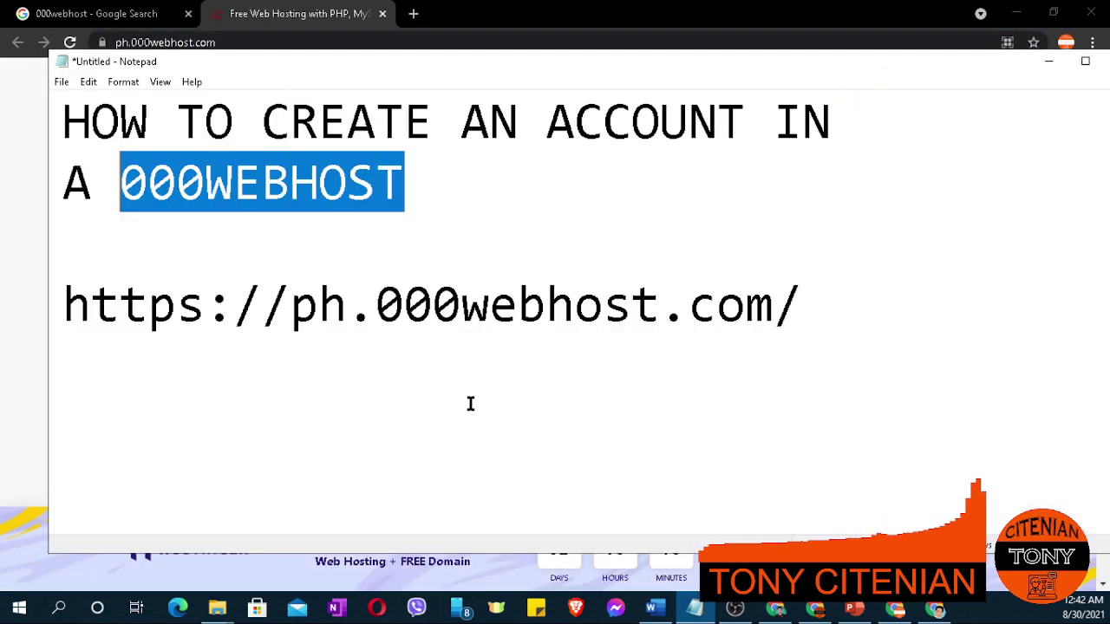
drag(819, 298, 38, 321)
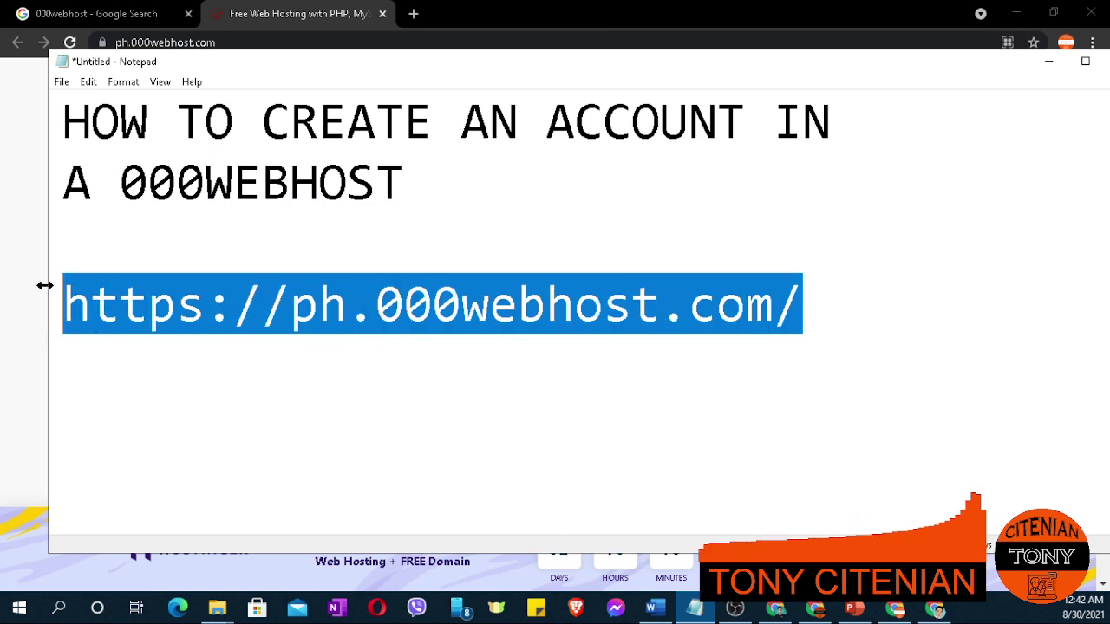
click(23, 254)
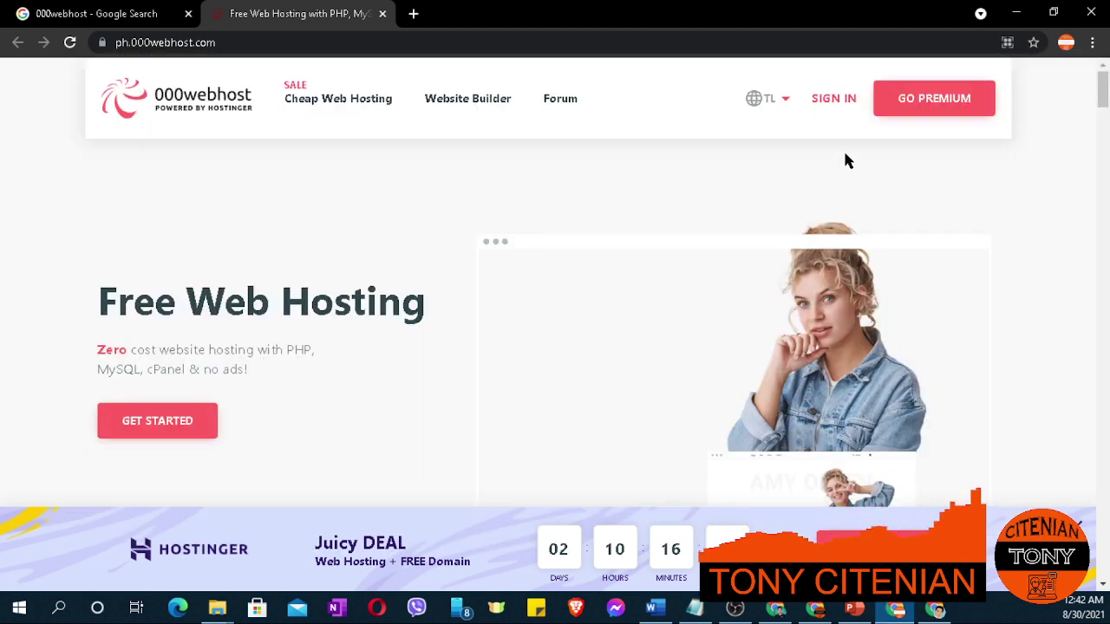
- Go to the 000webhost sign-in page and log in with Google
click(837, 104)
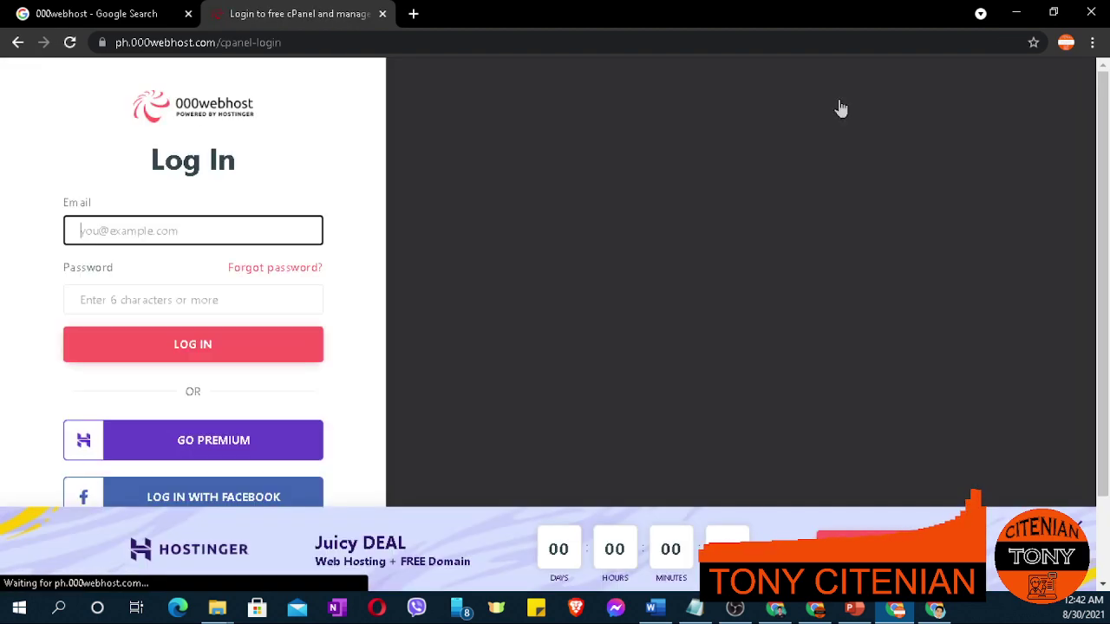
scroll(305, 372, down, 1)
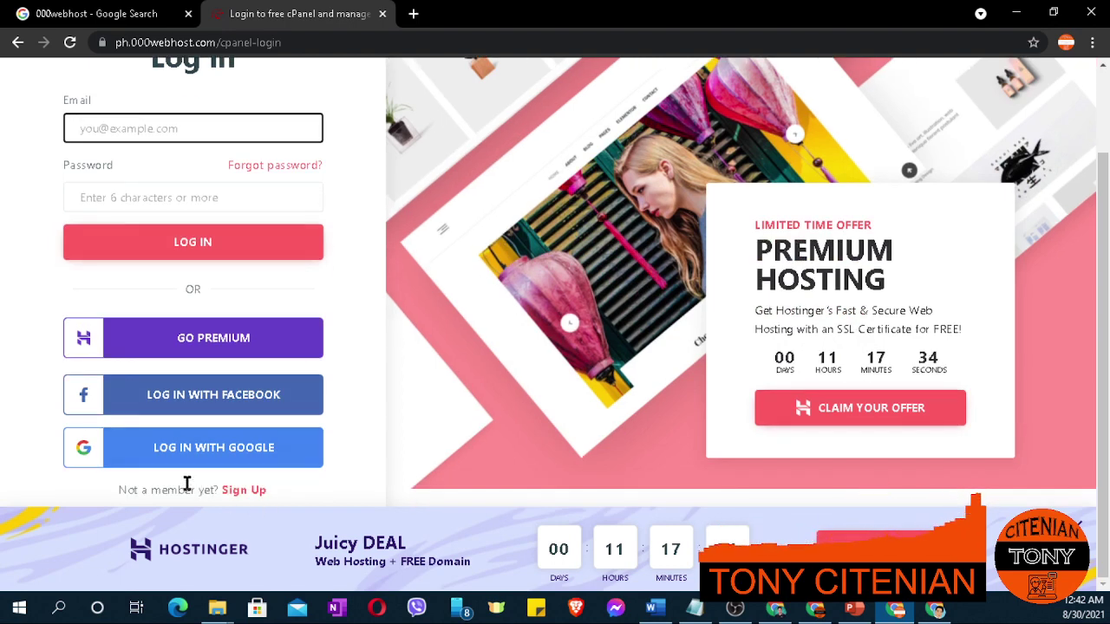
click(208, 455)
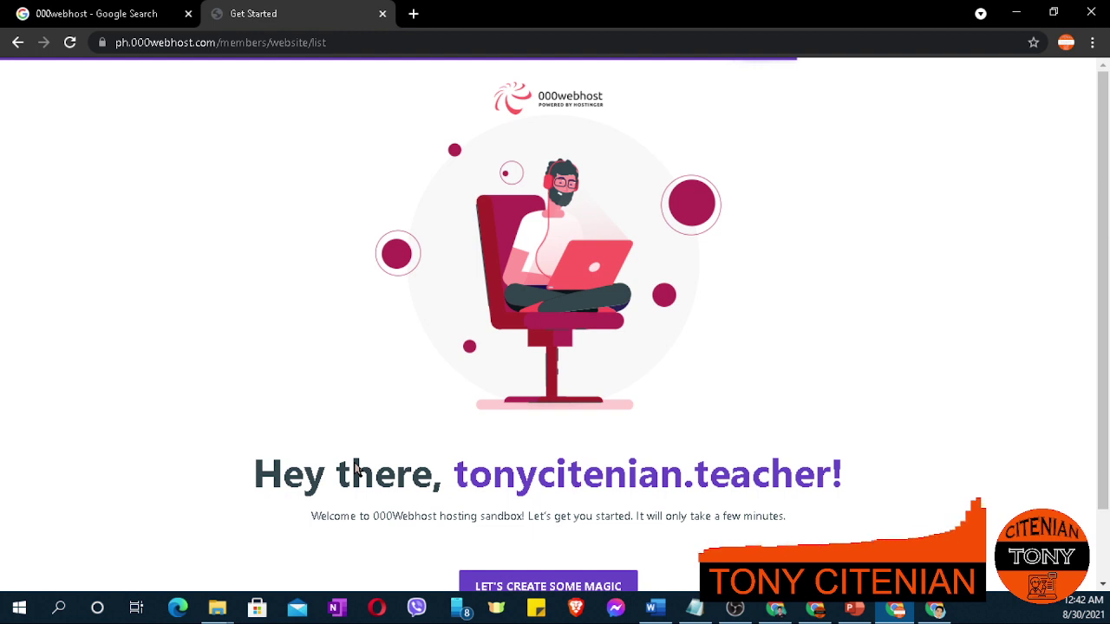
- Check the signed-in browser profile, then launch setup with LET'S CREATE SOME MAGIC
scroll(355, 468, down, 1)
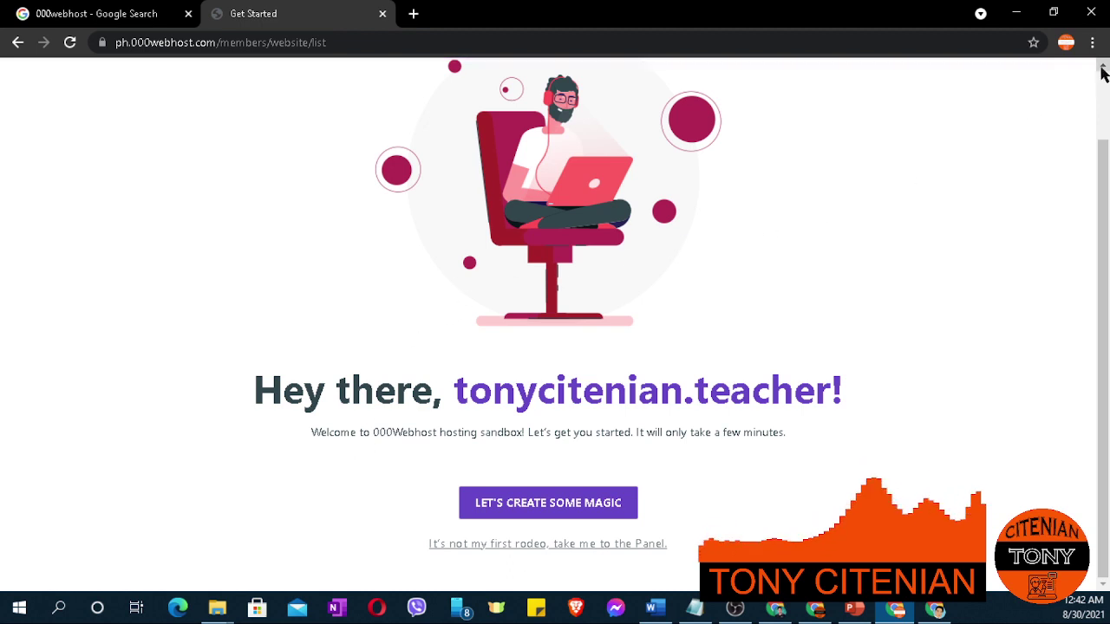
click(1066, 45)
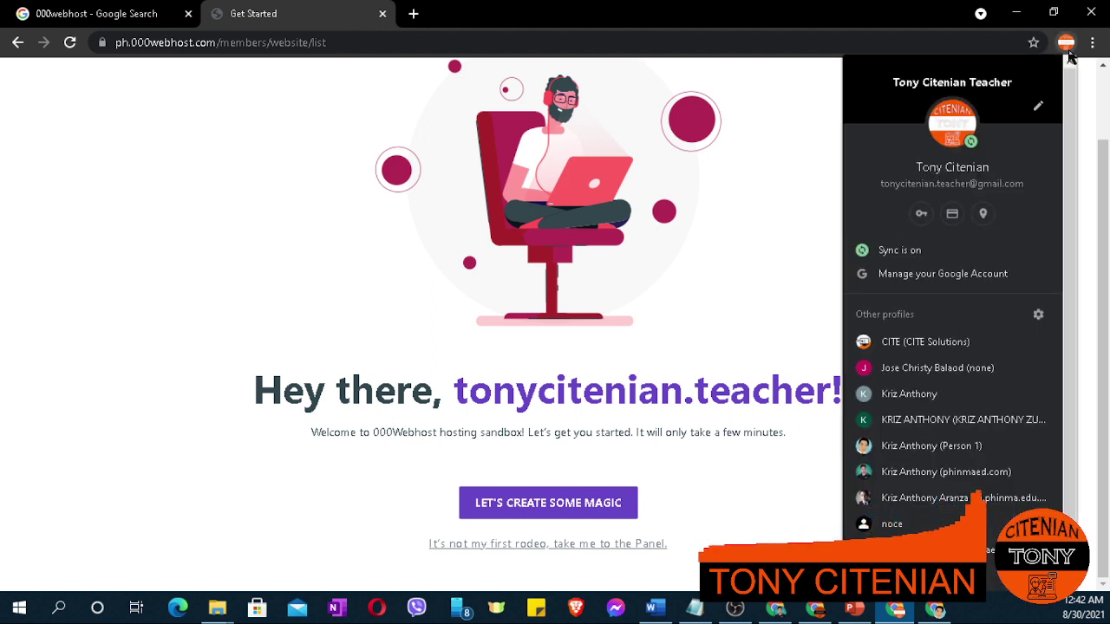
click(1070, 55)
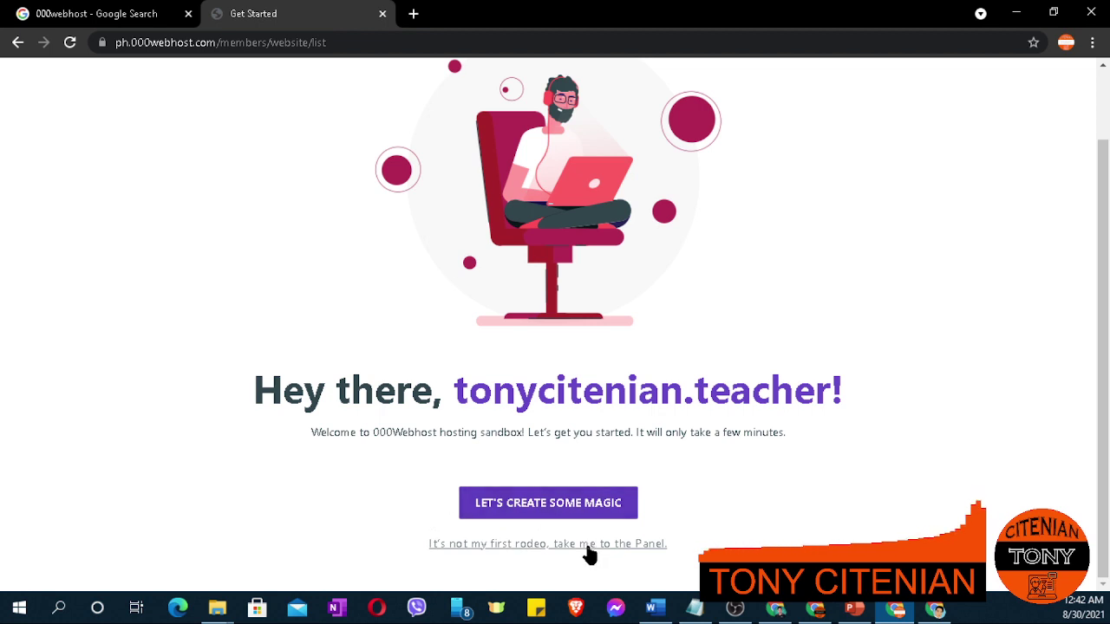
click(557, 512)
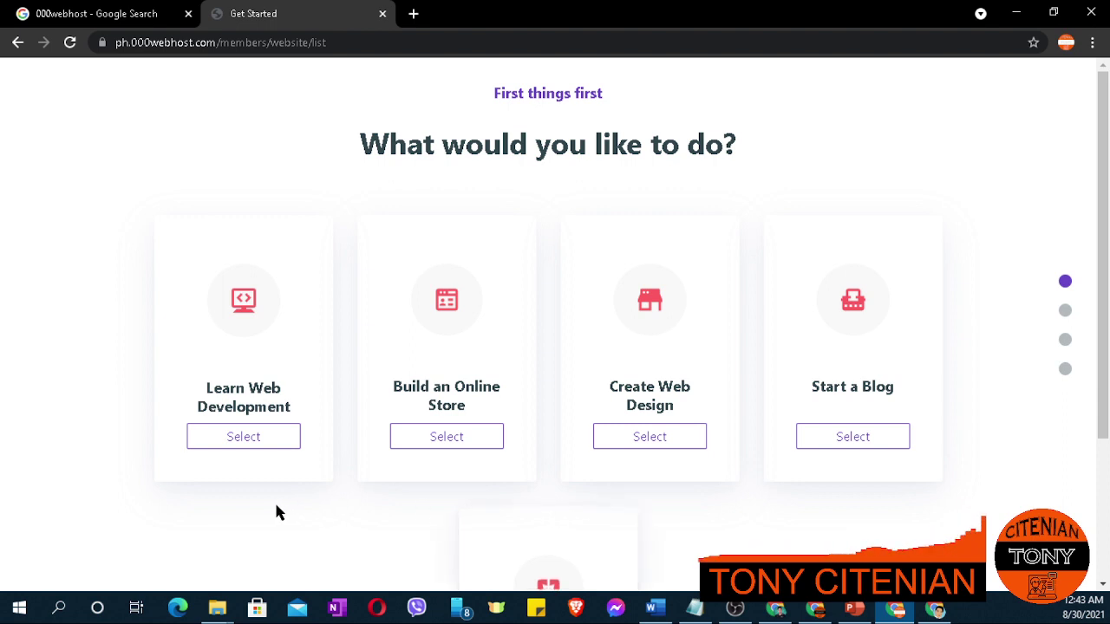
- Pick Learn Web Development as the site goal and continue
click(244, 444)
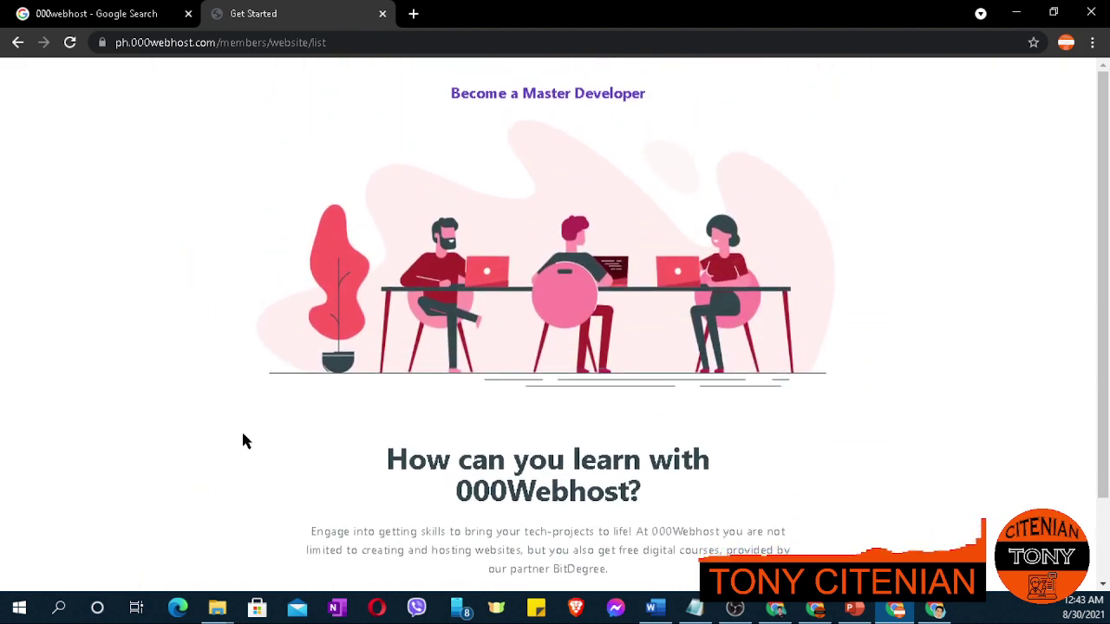
scroll(243, 441, down, 1)
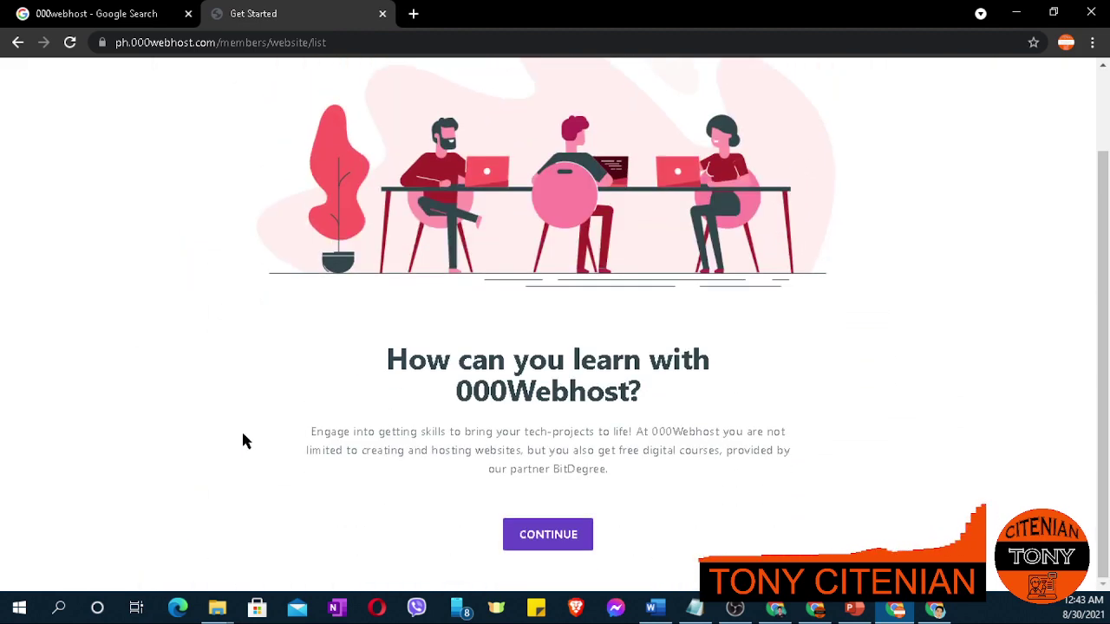
click(587, 550)
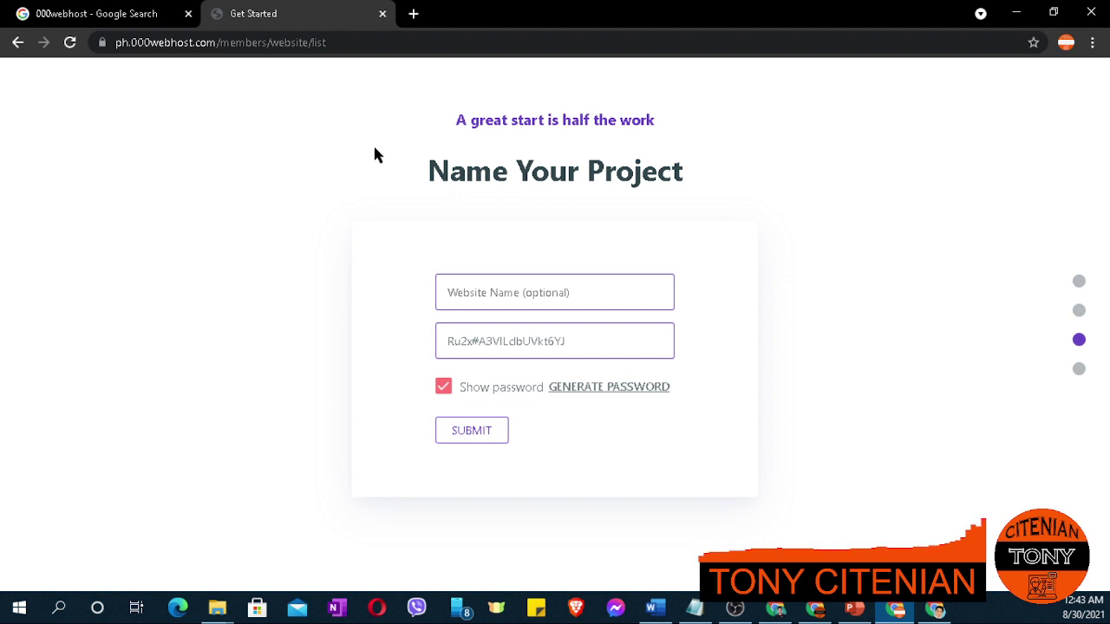
- Enter tonycitenian2021 as the website name, fixing typos, and select the generated password
click(597, 303)
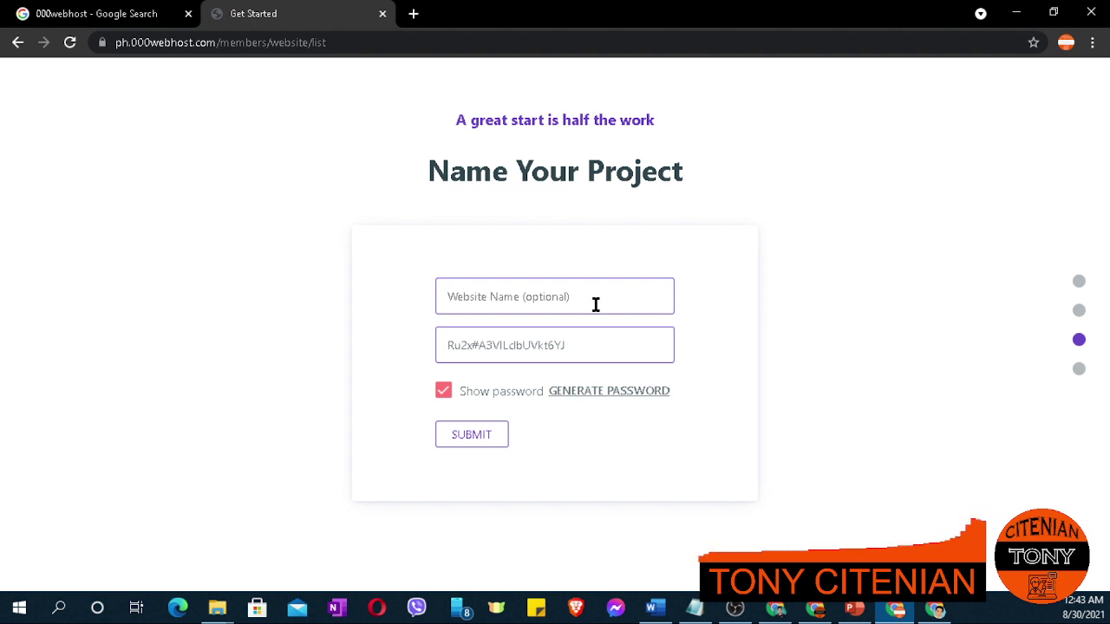
text(Ton)
key(BackSpace)
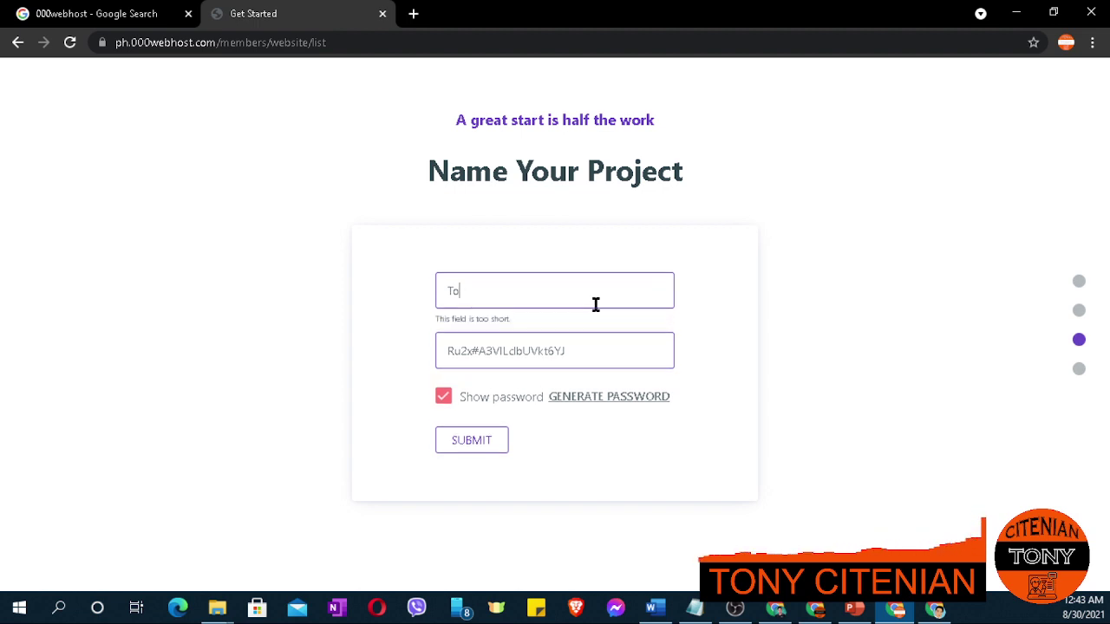
text(nyC)
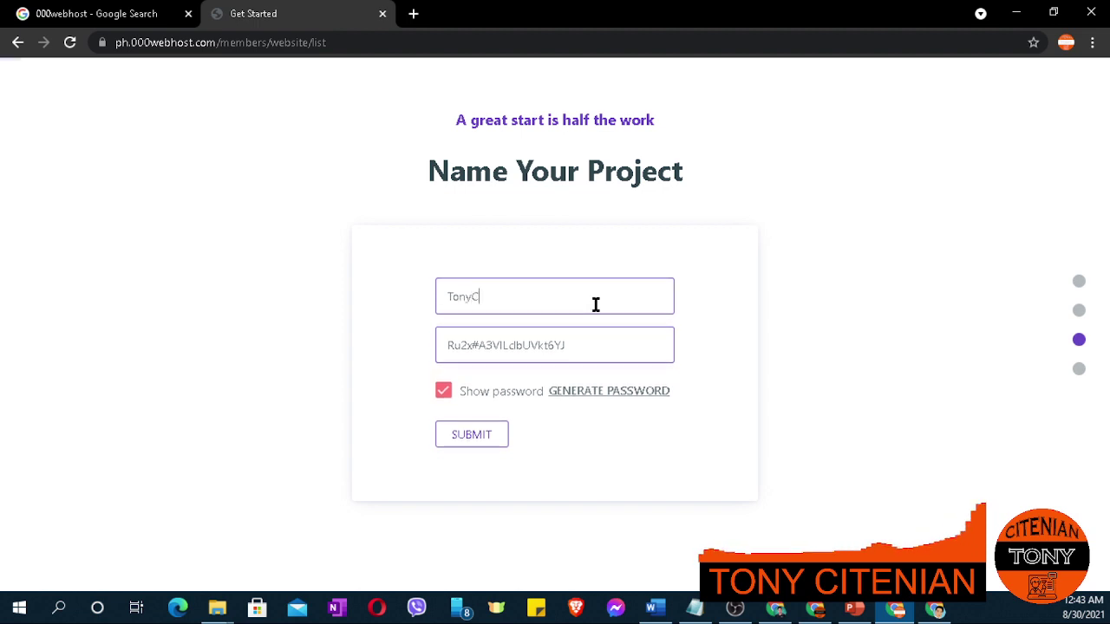
text(itenian)
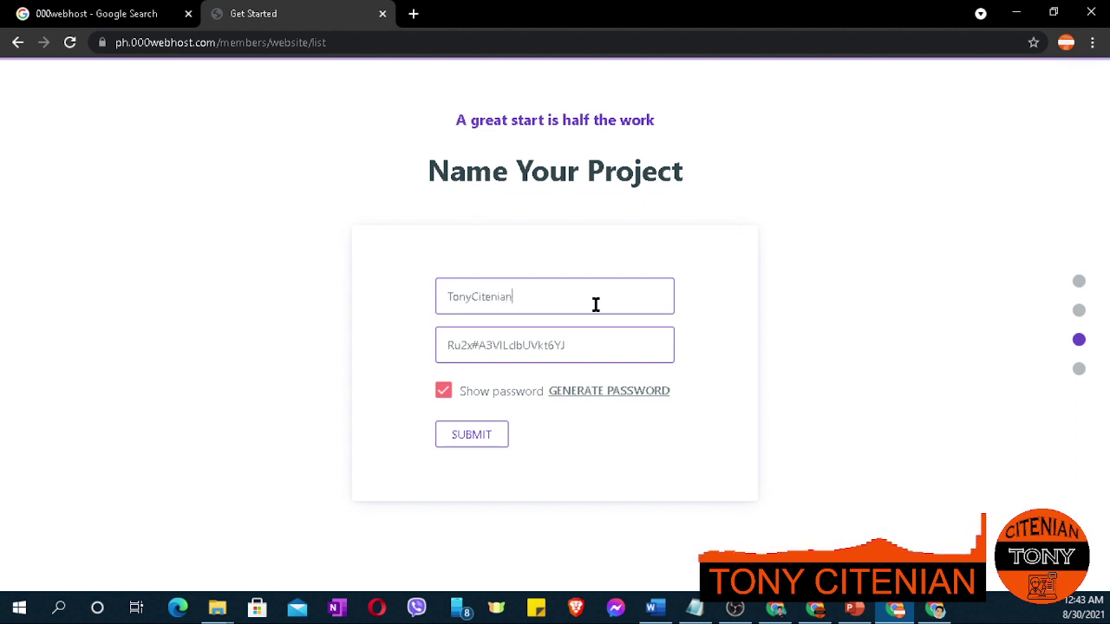
drag(590, 305, 113, 338)
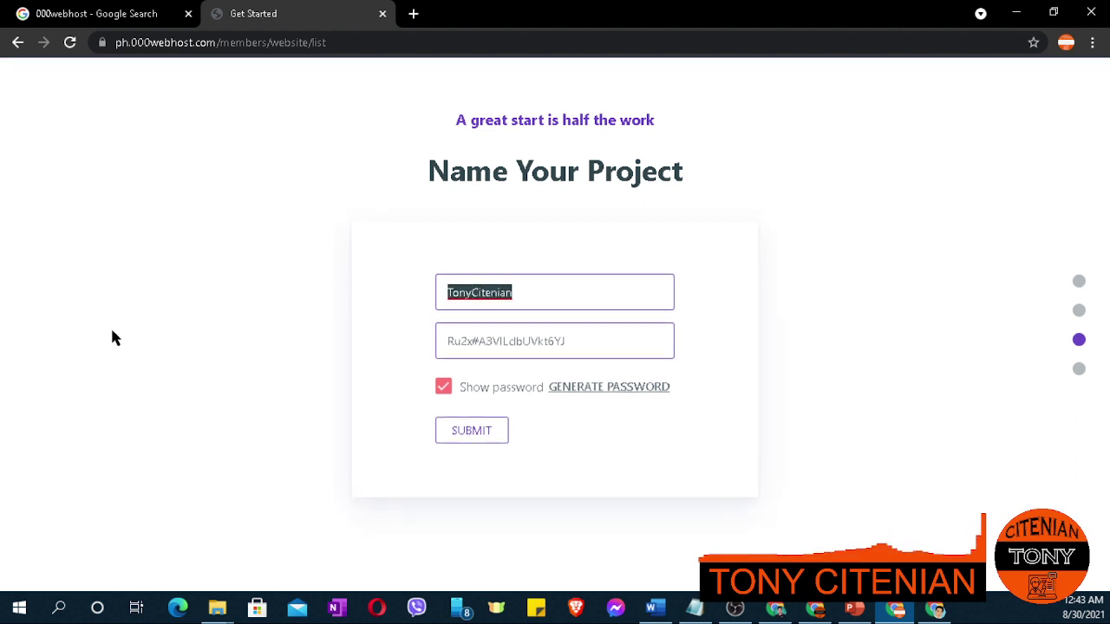
text(tonycity)
key(BackSpace)
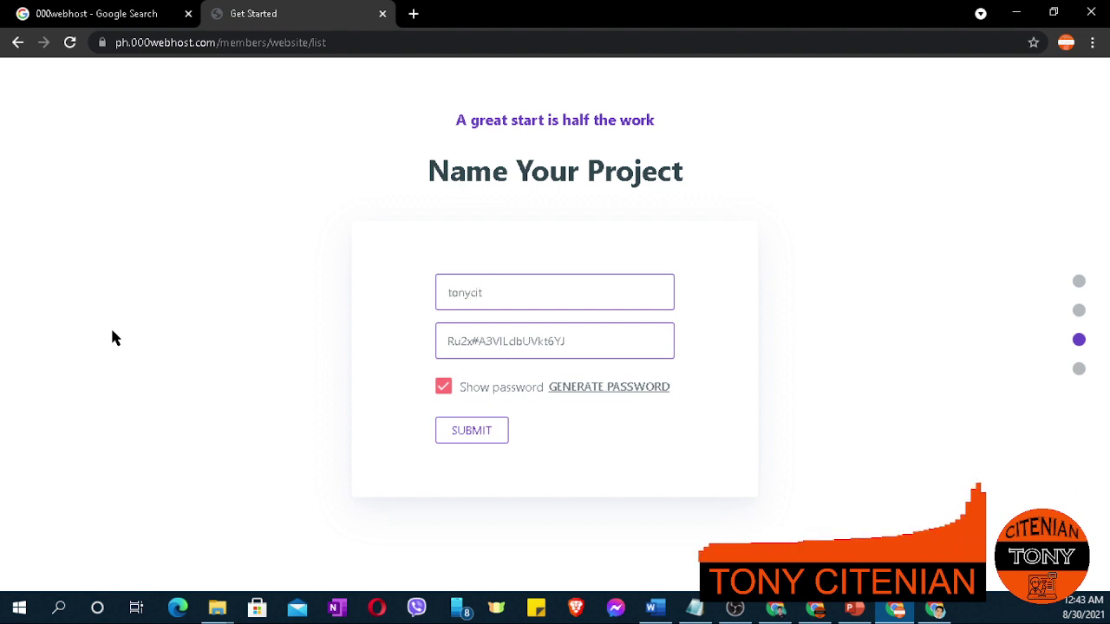
text(enian2021)
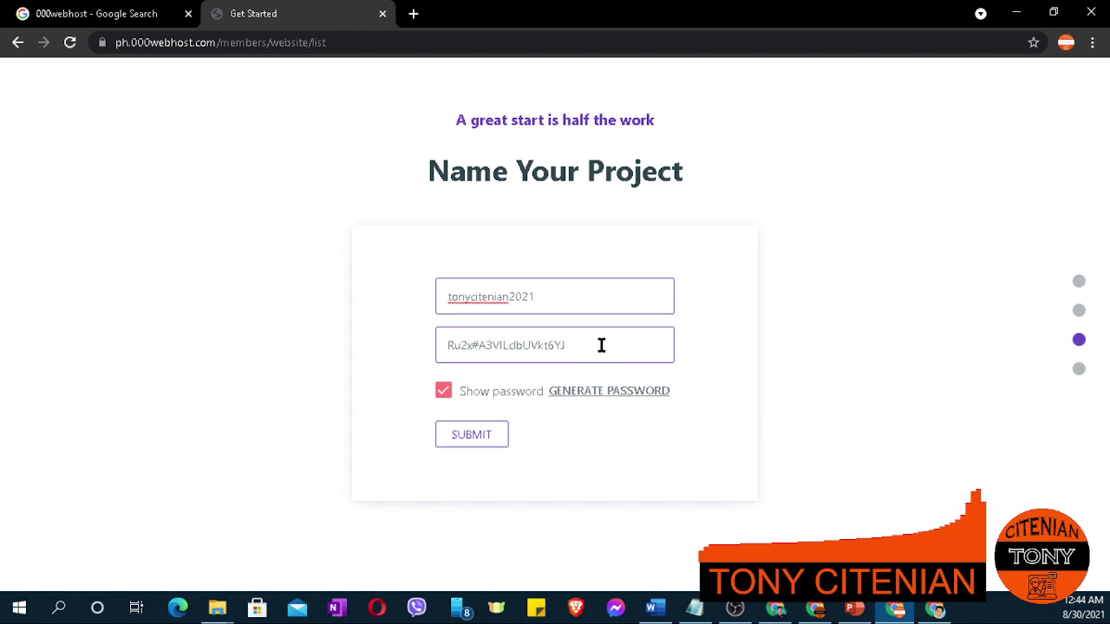
drag(599, 344, 379, 349)
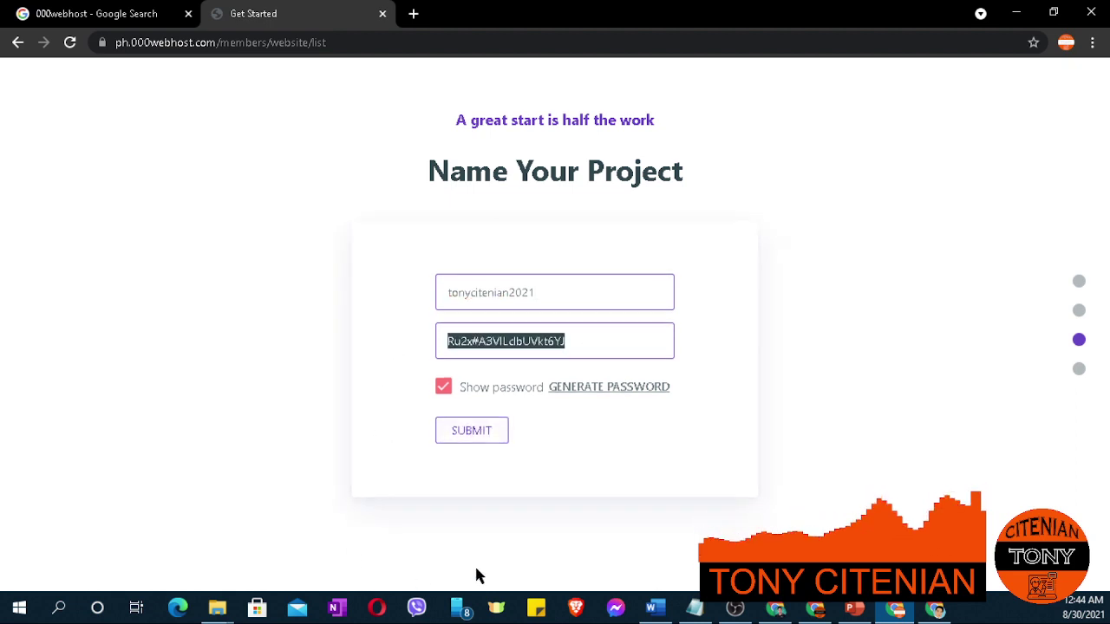
- Paste the generated password on a new line below the 000webhost URL in Notepad
click(698, 610)
click(828, 304)
key(Return)
key(Return)
key(ctrl+v)
key(alt+Tab)
- Add the site name tonycitenian2021 above the password in the notes, then submit the project form
drag(553, 309, 445, 303)
key(ctrl+c)
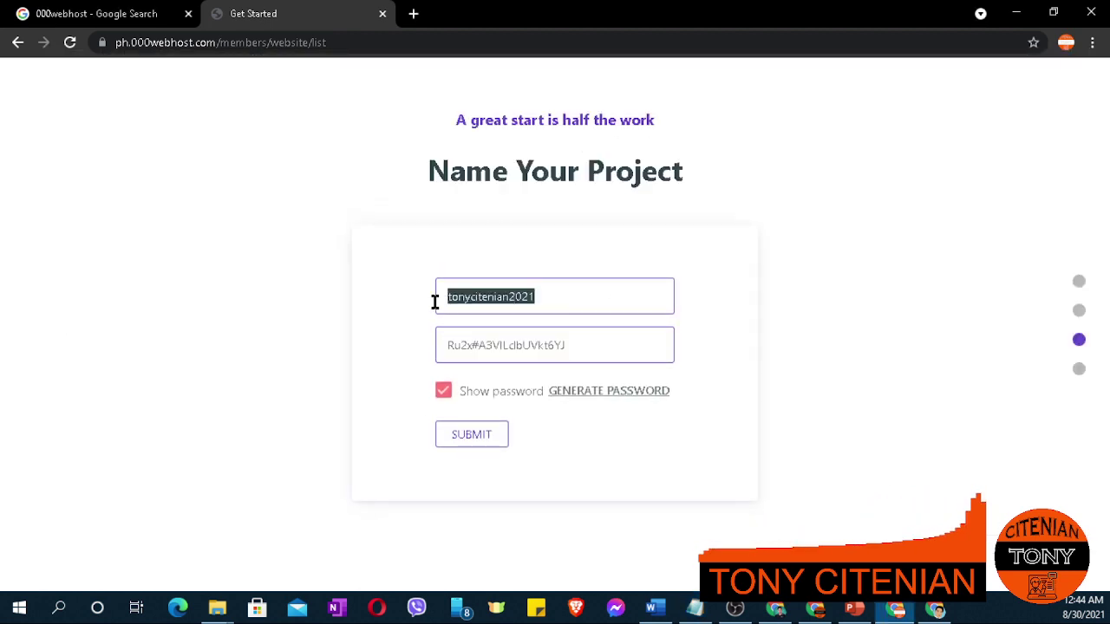
key(alt+Tab)
click(131, 391)
key(Return)
key(ctrl+v)
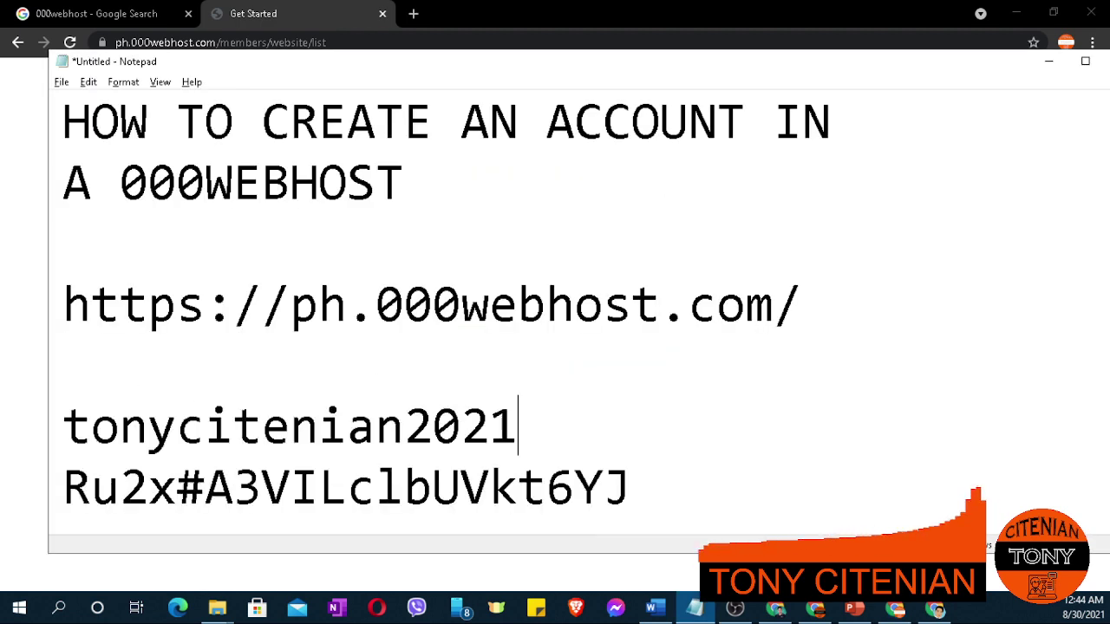
key(alt+Tab)
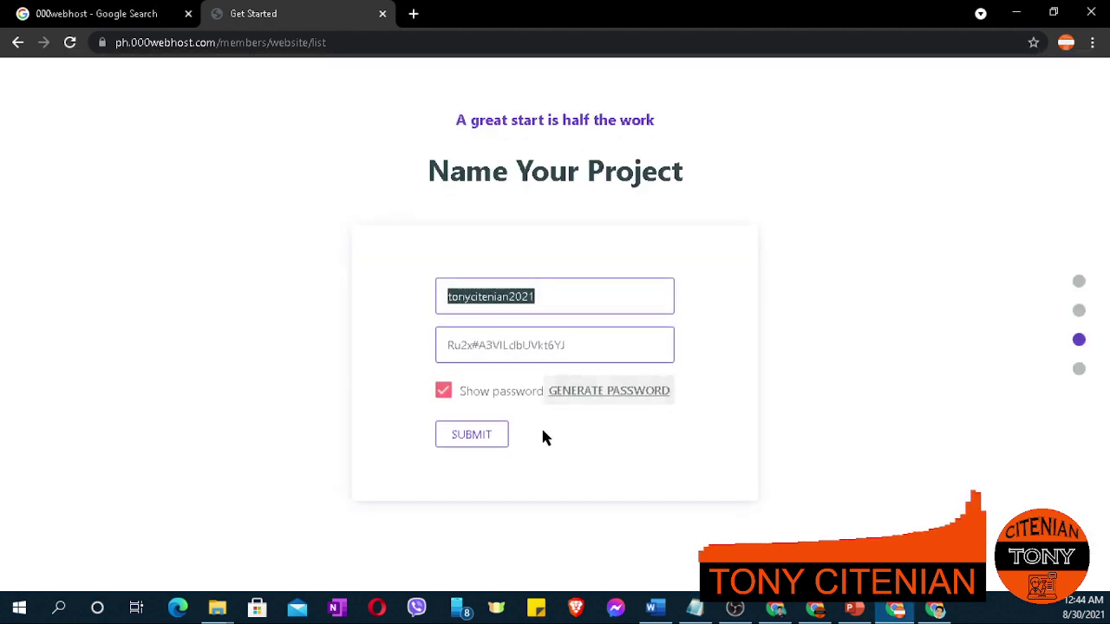
click(494, 438)
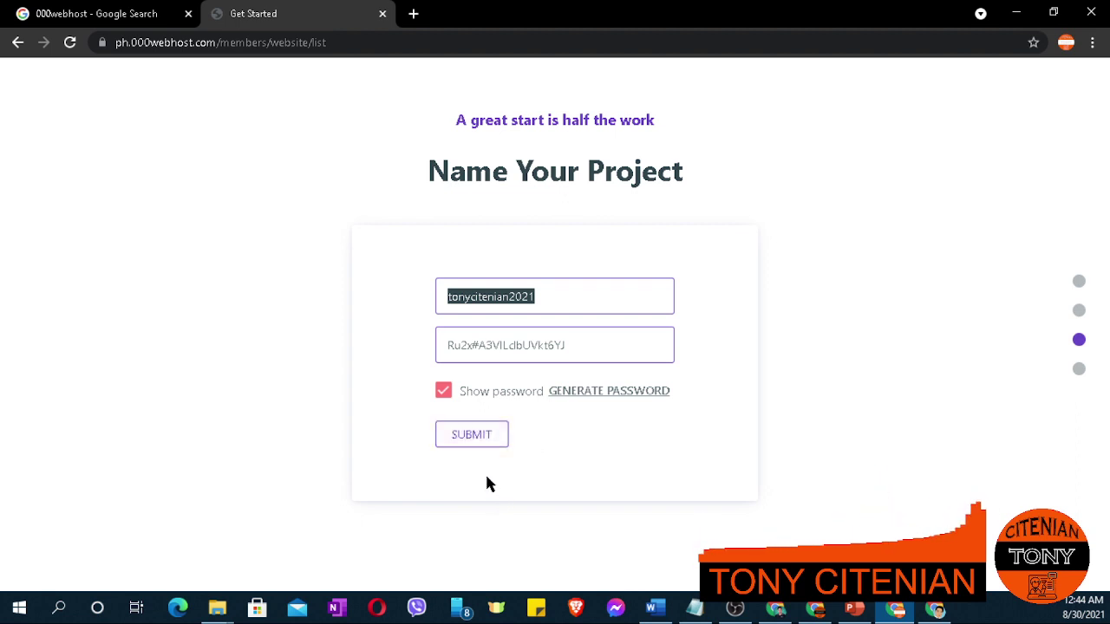
click(476, 443)
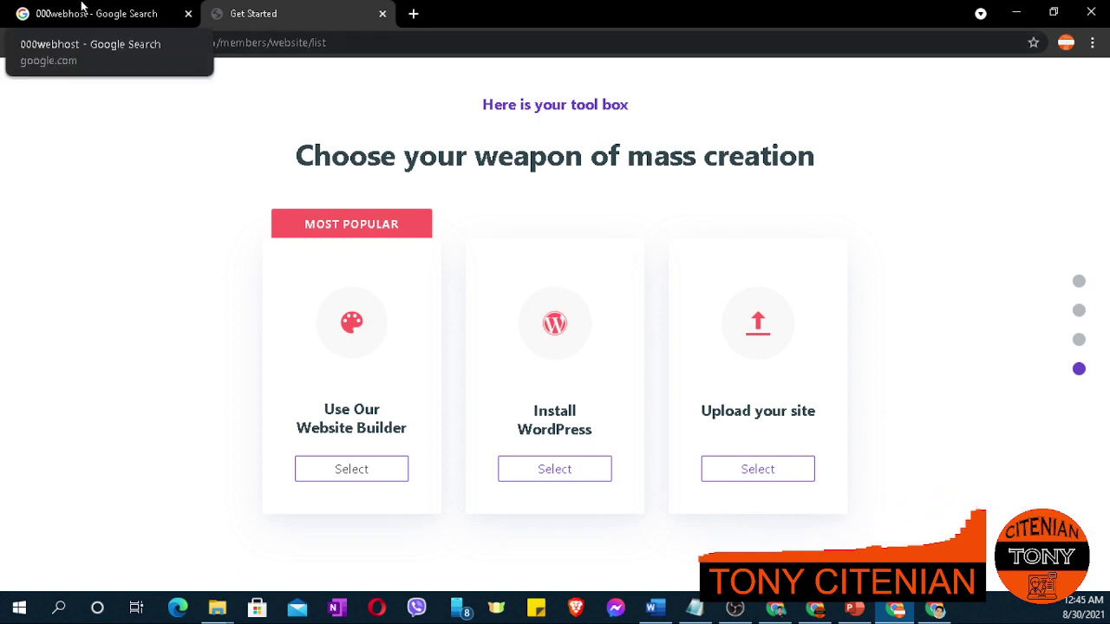
key(alt+Tab)
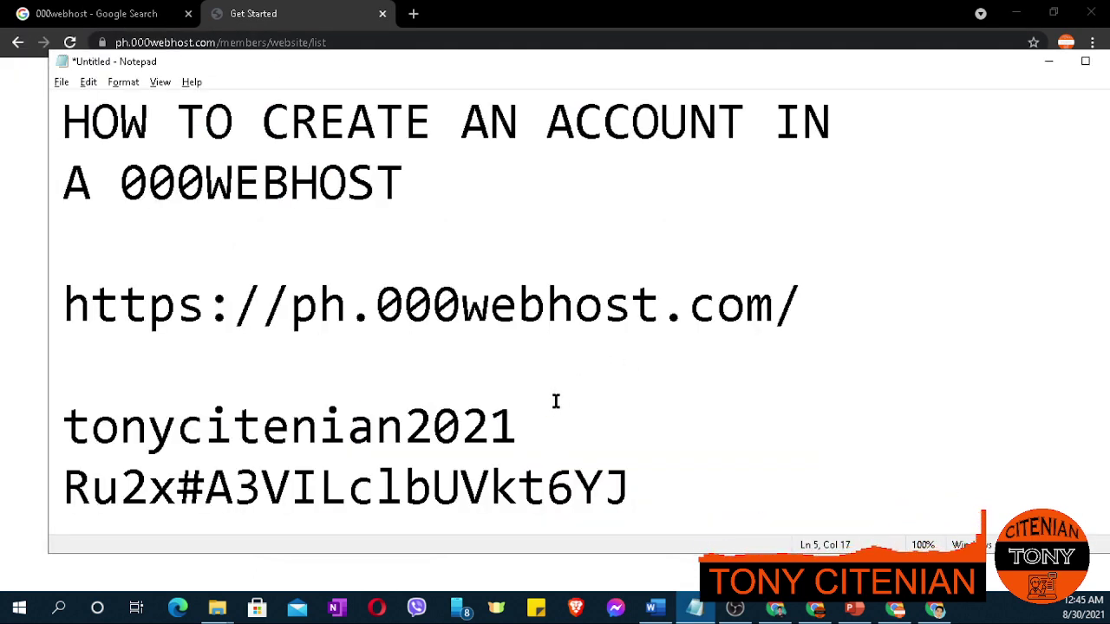
click(896, 313)
key(shift+Home)
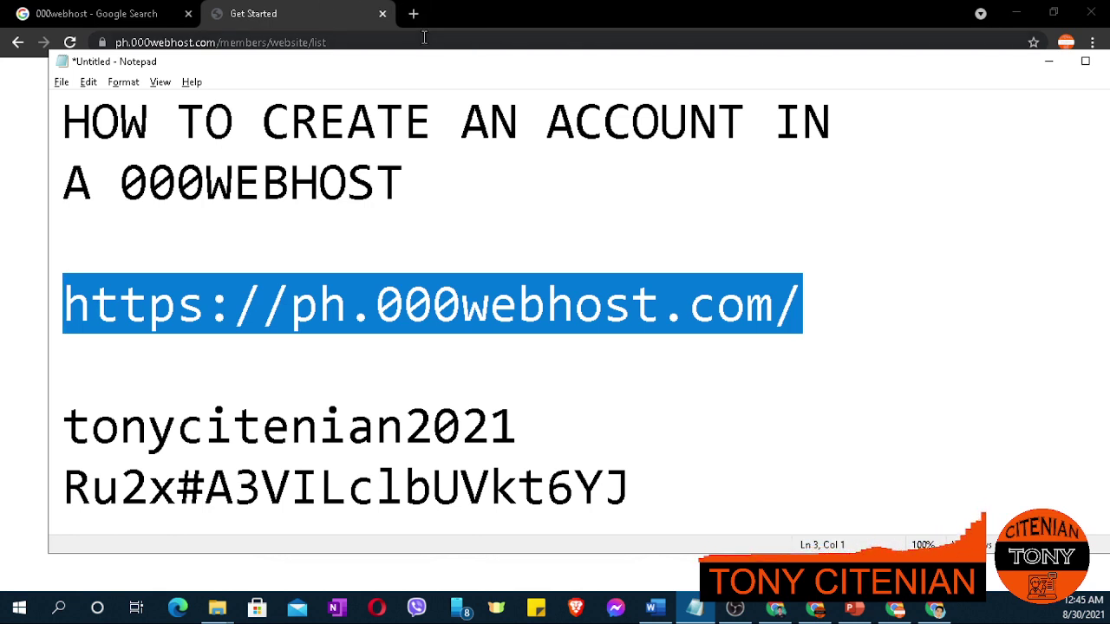
- Delete members/website/list from Chrome's address bar
click(385, 43)
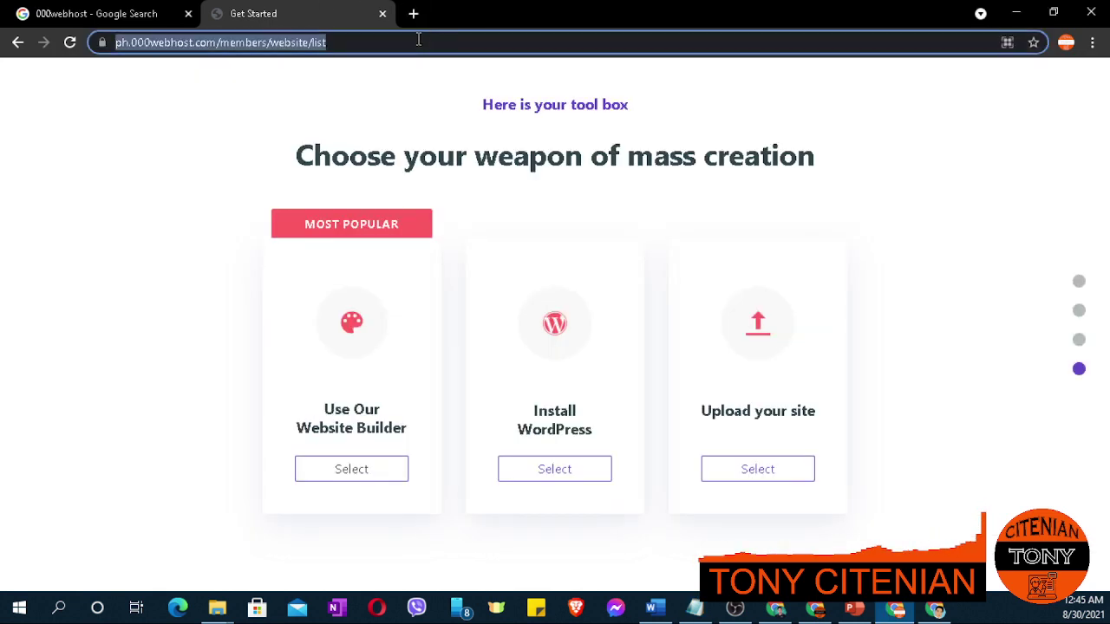
click(231, 51)
drag(256, 45, 684, 42)
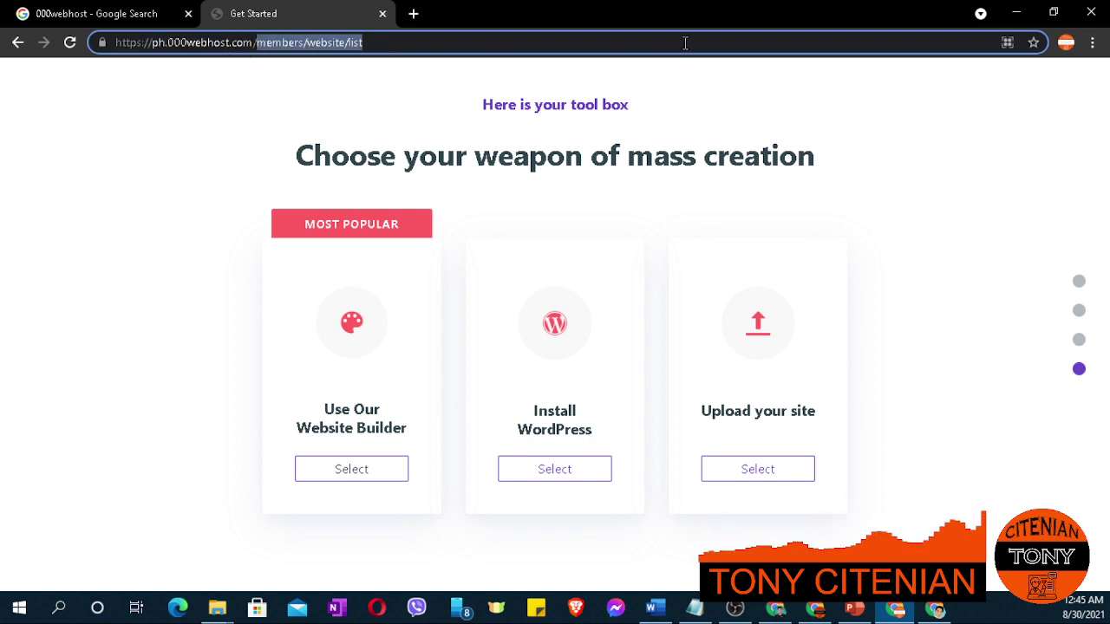
key(BackSpace)
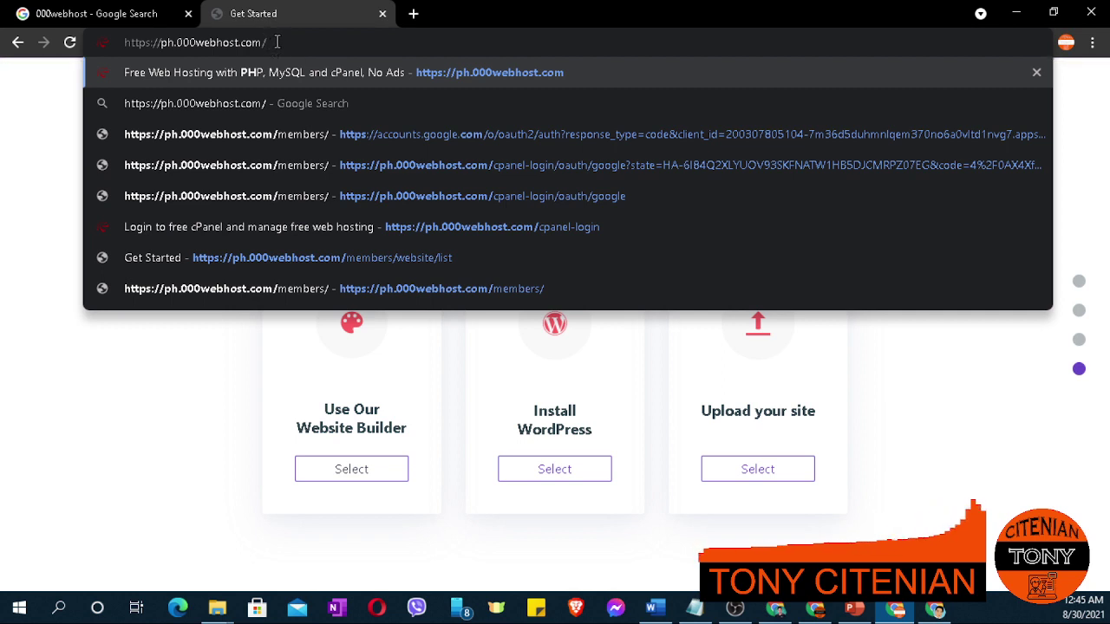
- Load ph.000webhost.com in a new tab, sign in, and open the account menu
click(413, 13)
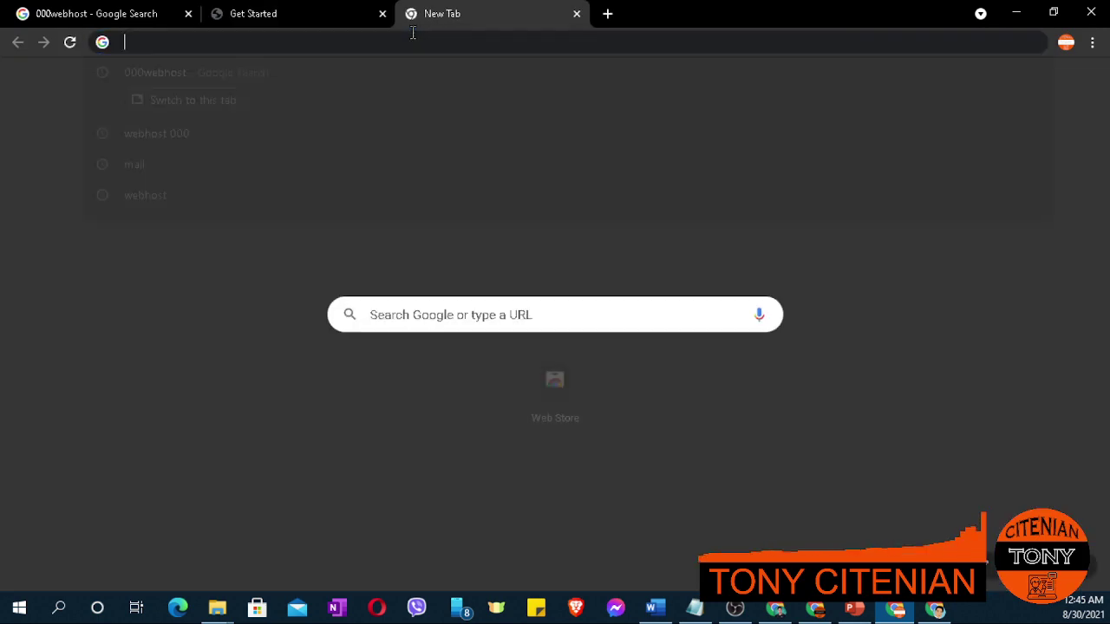
text(ph.000webhost.com)
key(Return)
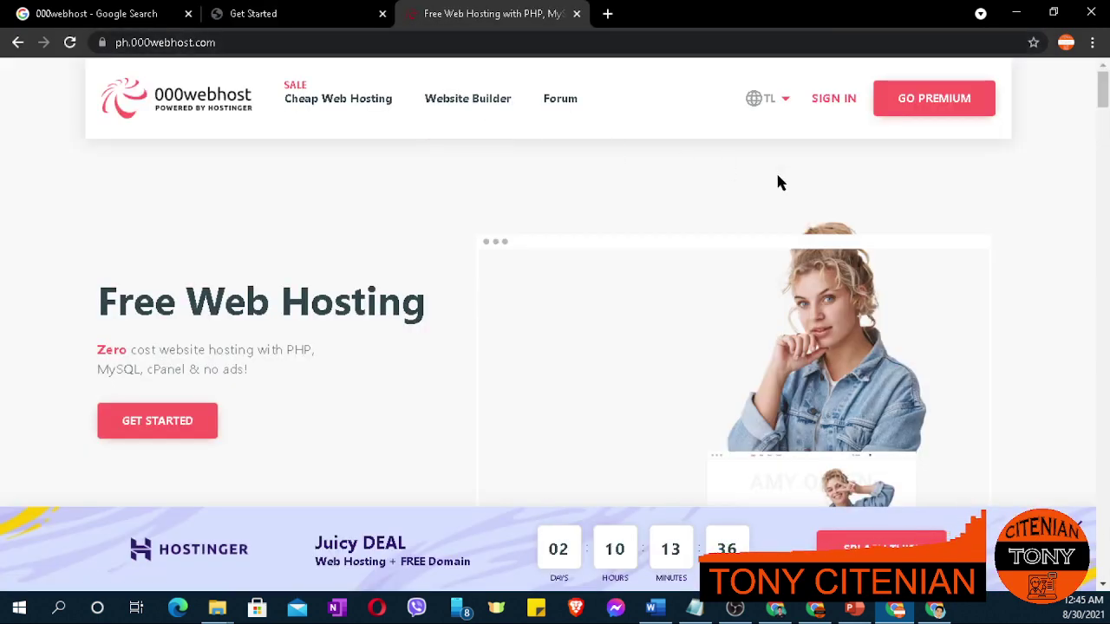
click(835, 108)
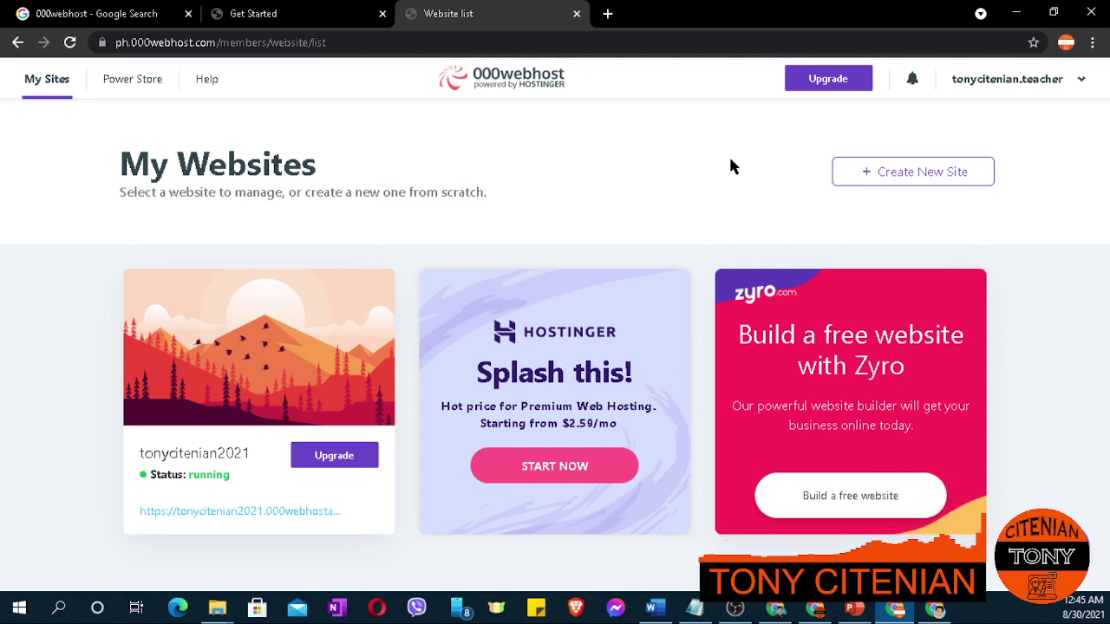
click(1079, 80)
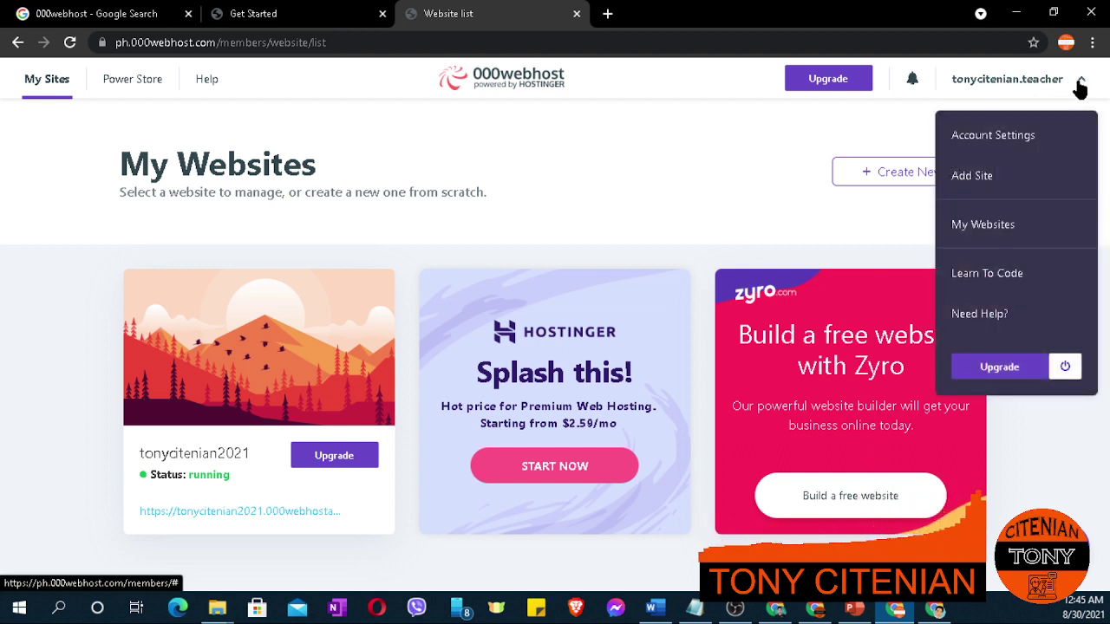